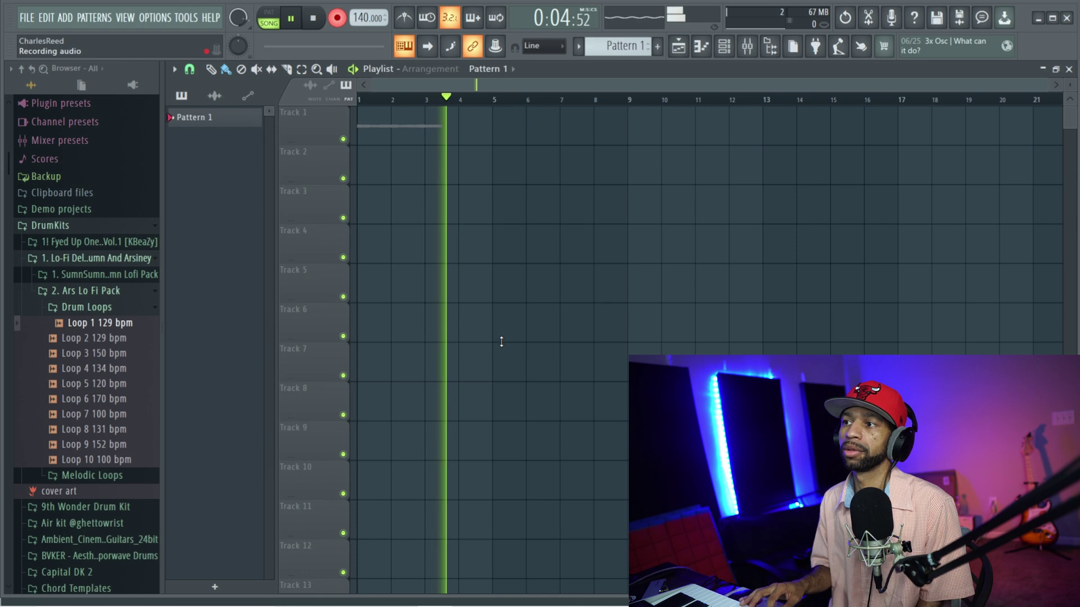
Step: Stop the audio recording and open the channel settings of the recorded clip on the REC track
{"action": "key", "text": "space"}
{"action": "double_click", "coordinate": [371, 124]}
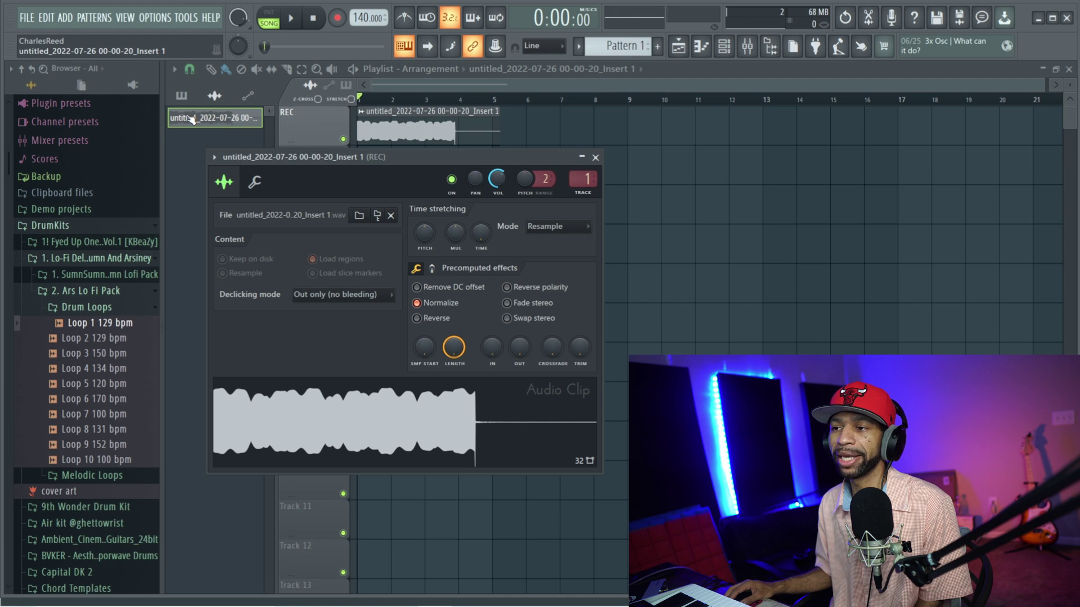
Step: Export the full song as a WAV file named 122 and close the device error and MIDI settings windows
{"action": "left_click", "coordinate": [33, 20]}
{"action": "left_click", "coordinate": [33, 19]}
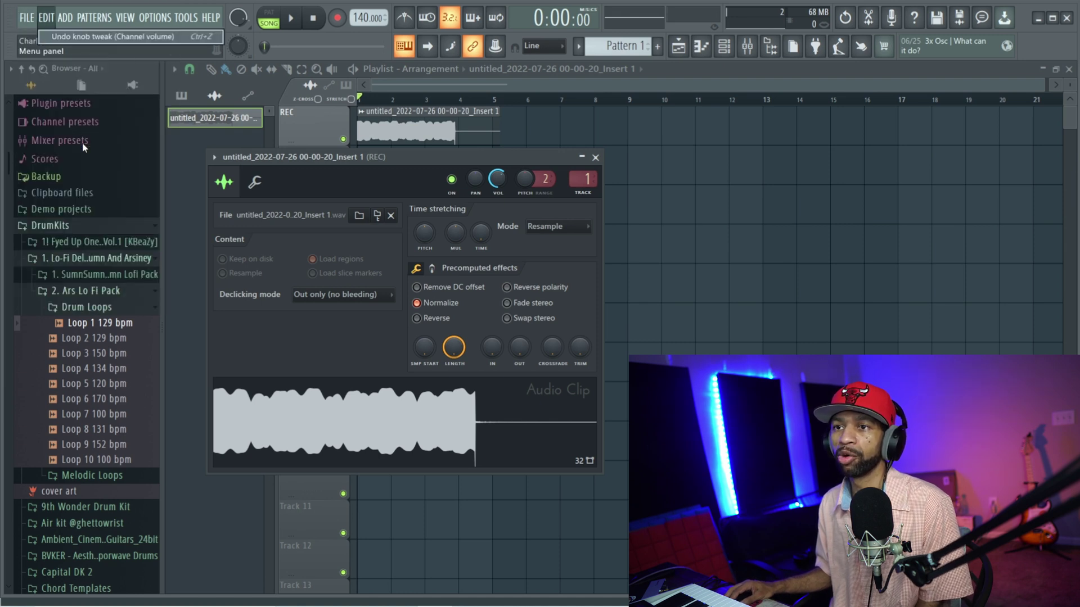
{"action": "left_click", "coordinate": [33, 19]}
{"action": "mouse_move", "coordinate": [147, 139]}
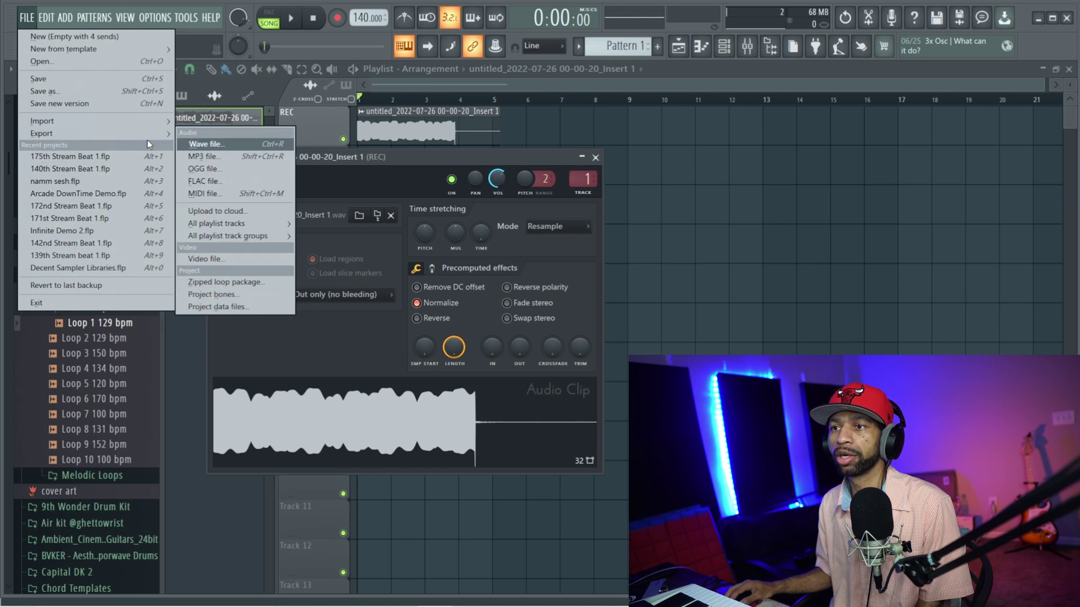
{"action": "left_click", "coordinate": [191, 144]}
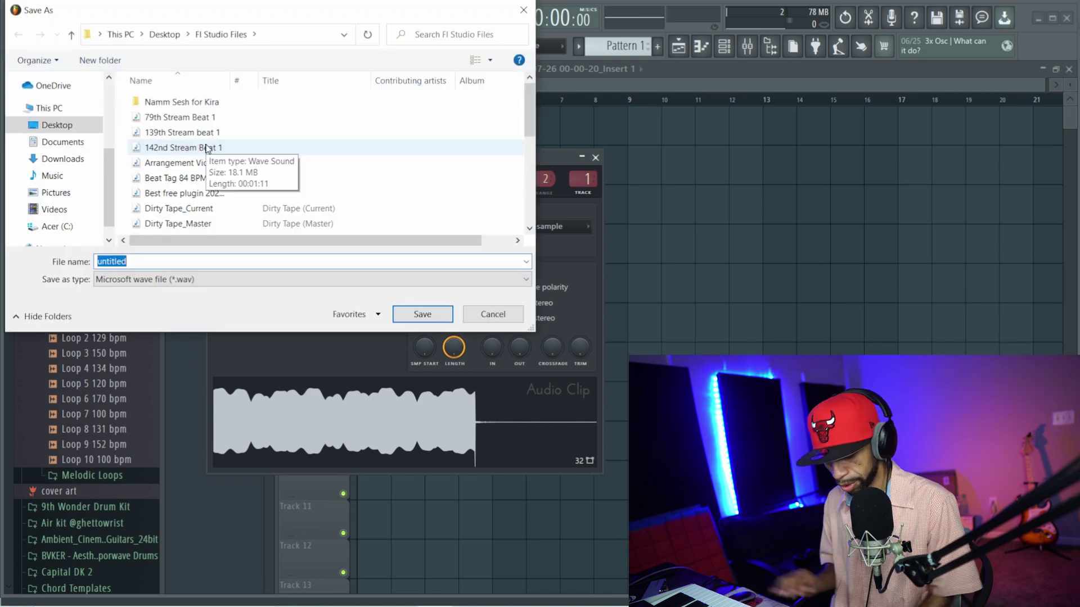
{"action": "type", "text": "1"}
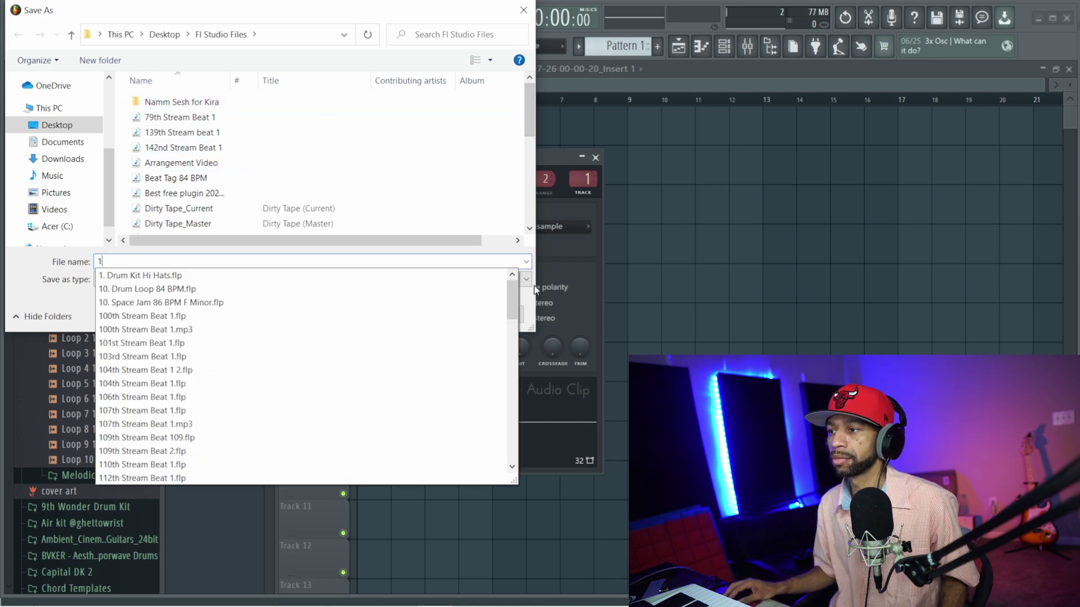
{"action": "type", "text": "22"}
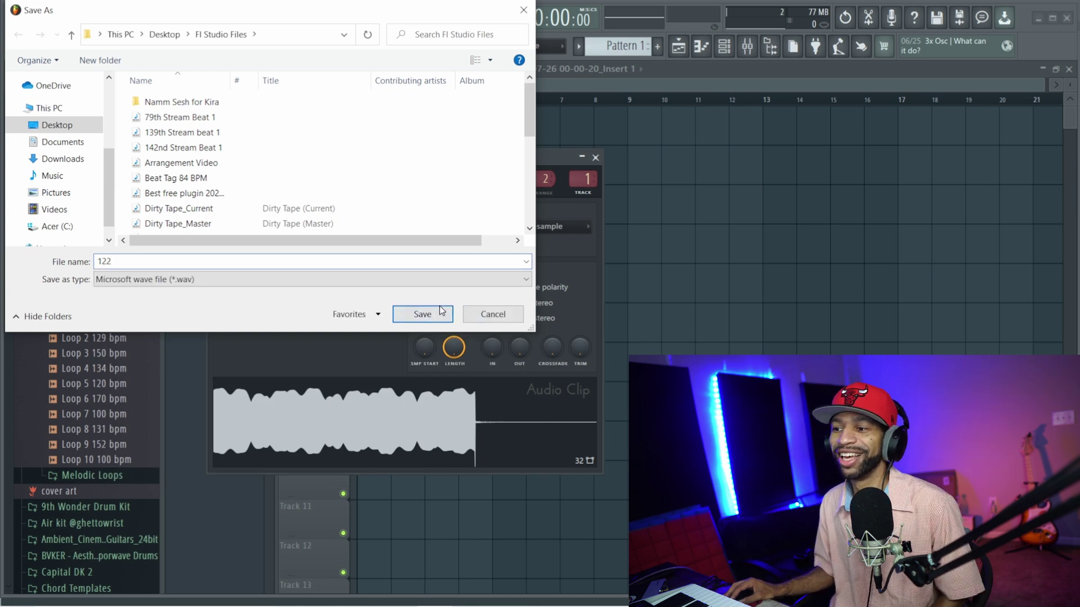
{"action": "left_click", "coordinate": [436, 314]}
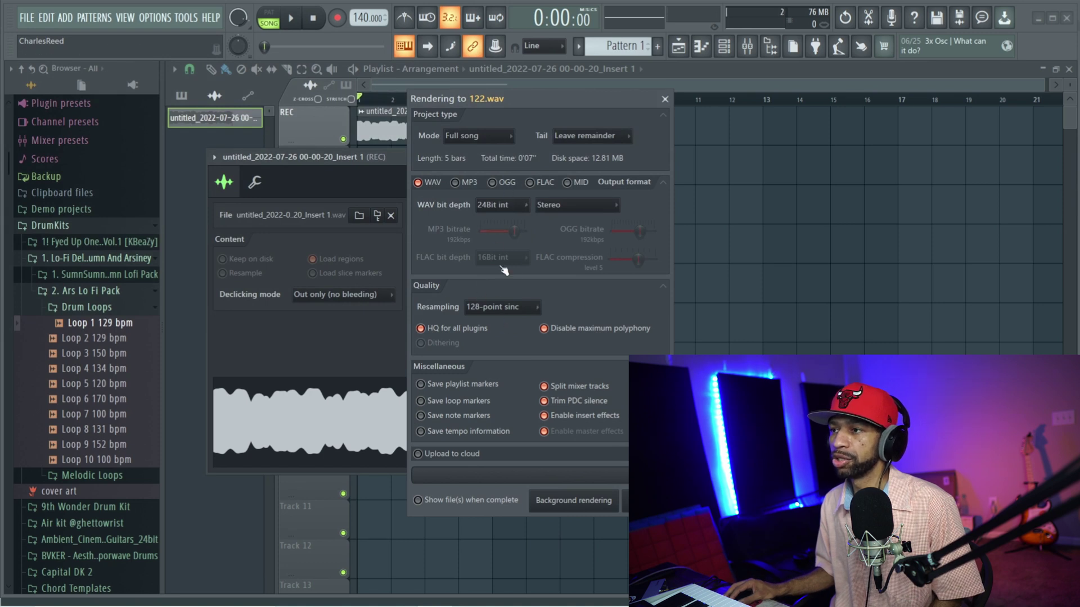
{"action": "key", "text": "Return"}
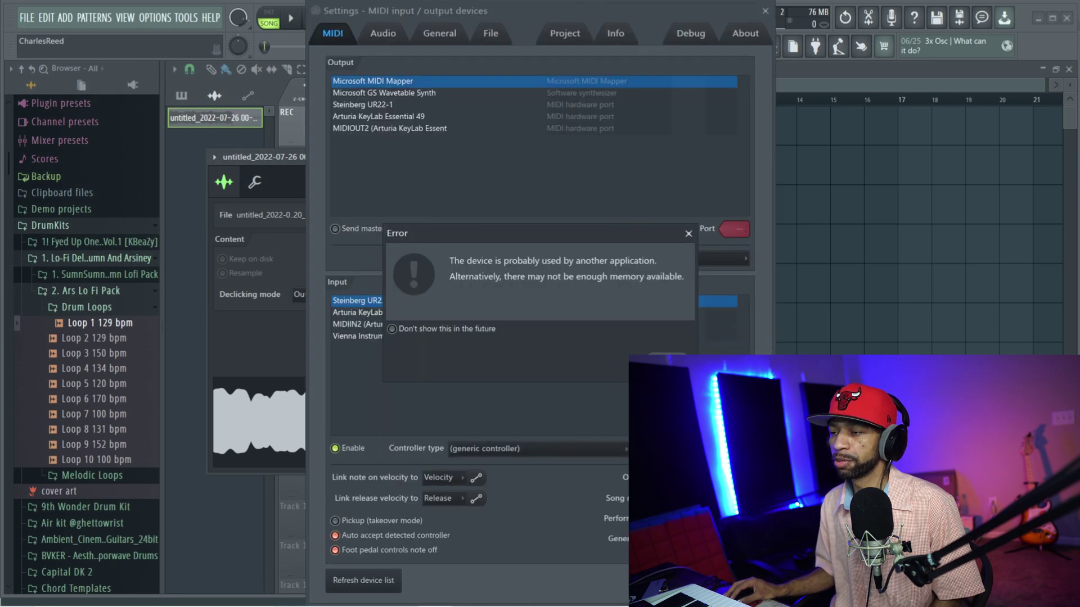
{"action": "key", "text": "Return"}
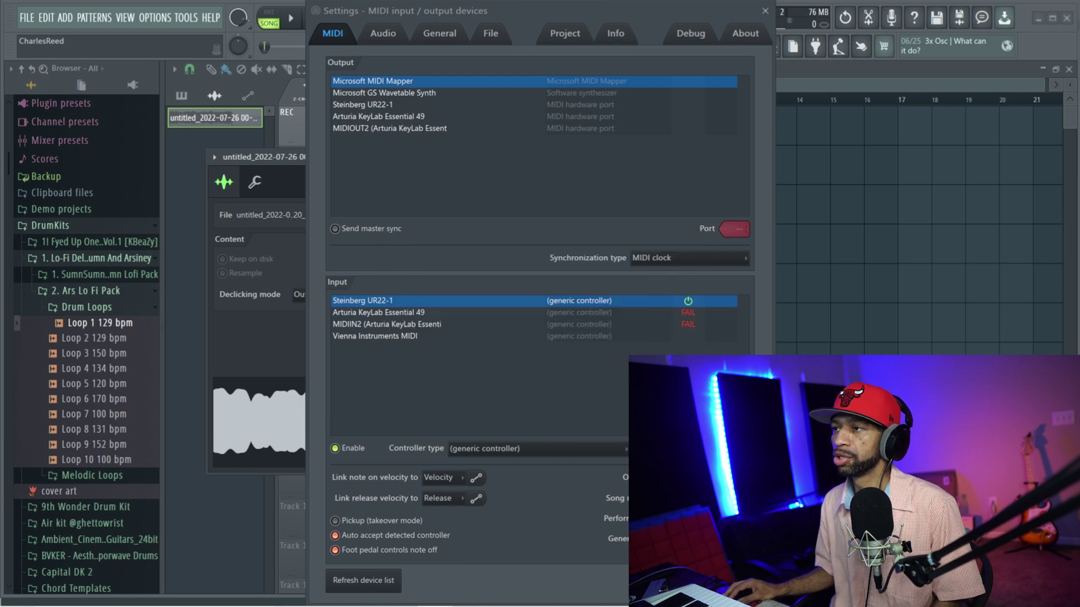
{"action": "left_click", "coordinate": [766, 11]}
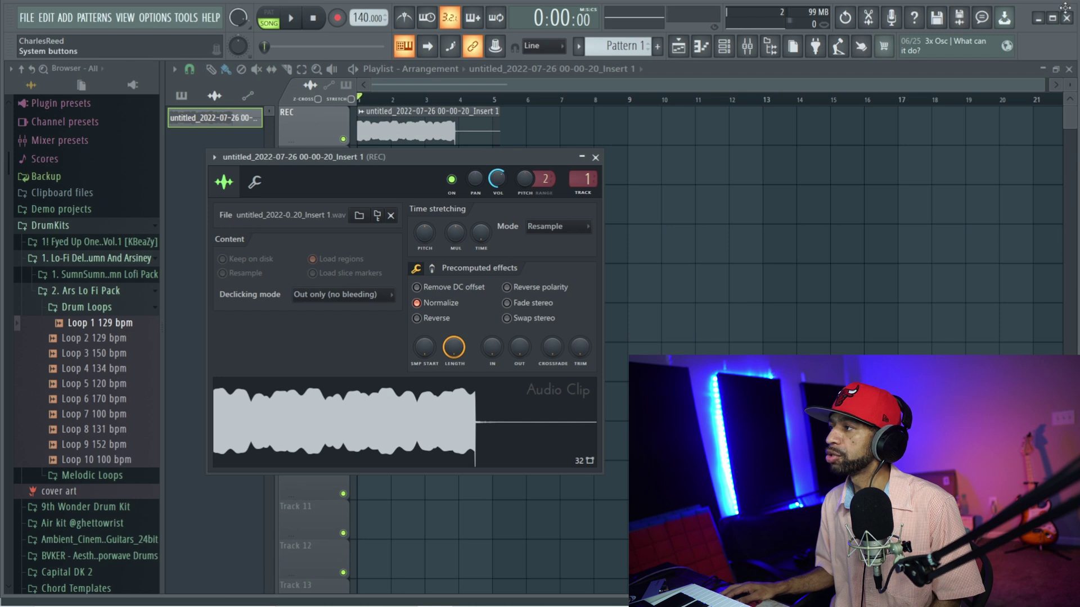
Step: Uncover Romplur behind the FL Studio window, add 122_Master.wav to its mapping editor as a new sample, and minimise FL Studio
{"action": "left_click_drag", "start_coordinate": [1020, 19], "coordinate": [555, 37]}
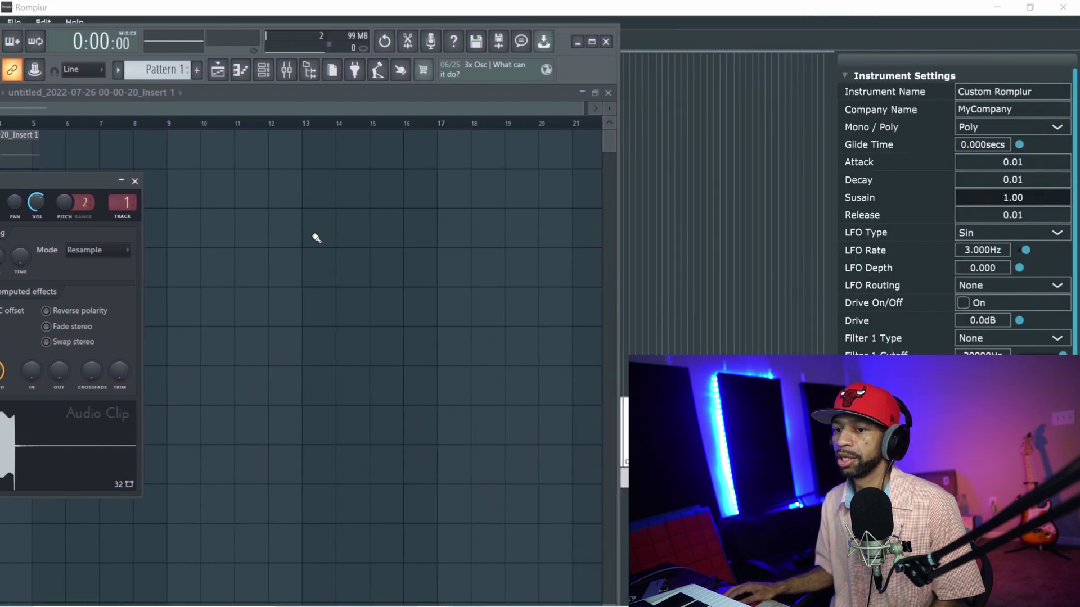
{"action": "left_click_drag", "start_coordinate": [15, 454], "coordinate": [663, 225]}
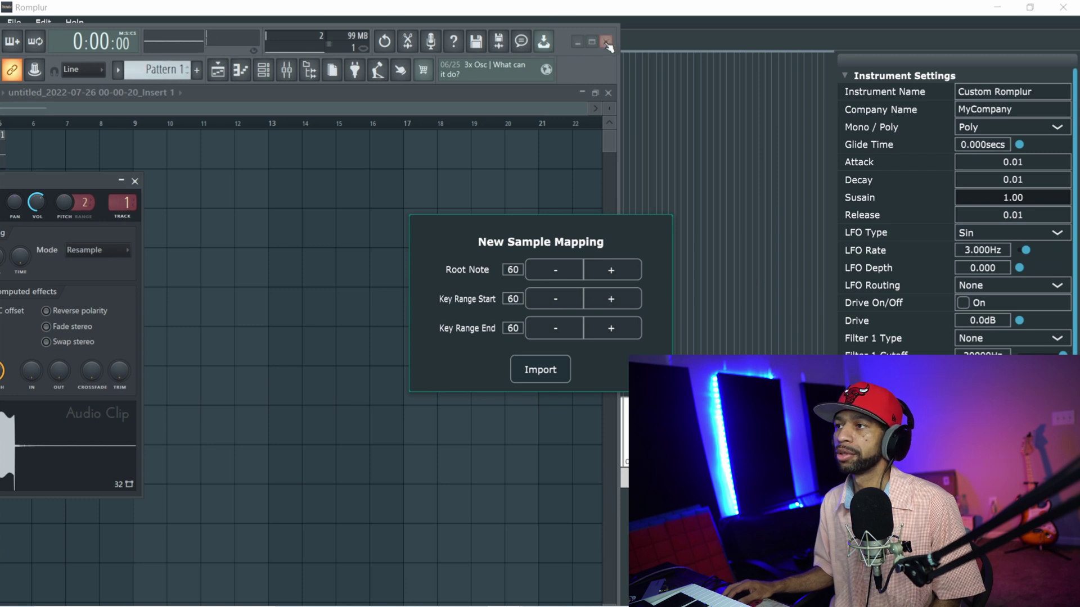
{"action": "left_click", "coordinate": [578, 43]}
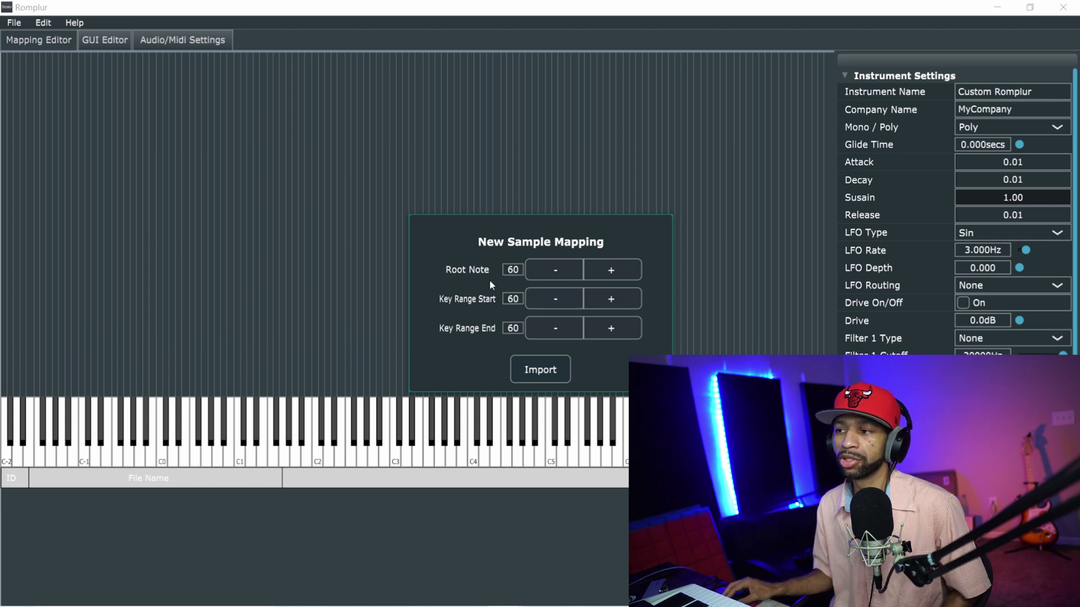
Step: Set the new sample mapping's Key Range End to 73 and import the sample
{"action": "left_click", "coordinate": [615, 328]}
{"action": "left_click", "coordinate": [615, 327]}
{"action": "left_click", "coordinate": [615, 327]}
{"action": "left_click", "coordinate": [615, 328]}
{"action": "left_click", "coordinate": [615, 328]}
{"action": "left_click", "coordinate": [615, 328]}
{"action": "left_click", "coordinate": [615, 328]}
{"action": "left_click", "coordinate": [615, 328]}
{"action": "left_click", "coordinate": [615, 328]}
{"action": "left_click", "coordinate": [615, 328]}
{"action": "left_click", "coordinate": [615, 328]}
{"action": "left_click", "coordinate": [616, 328]}
{"action": "left_click", "coordinate": [615, 328]}
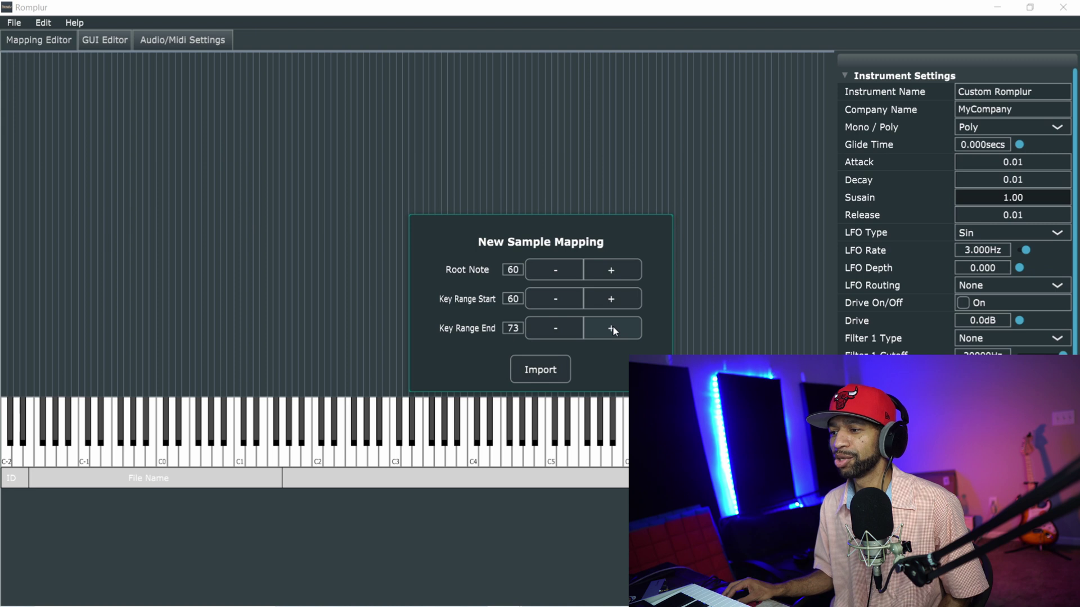
{"action": "left_click", "coordinate": [567, 366]}
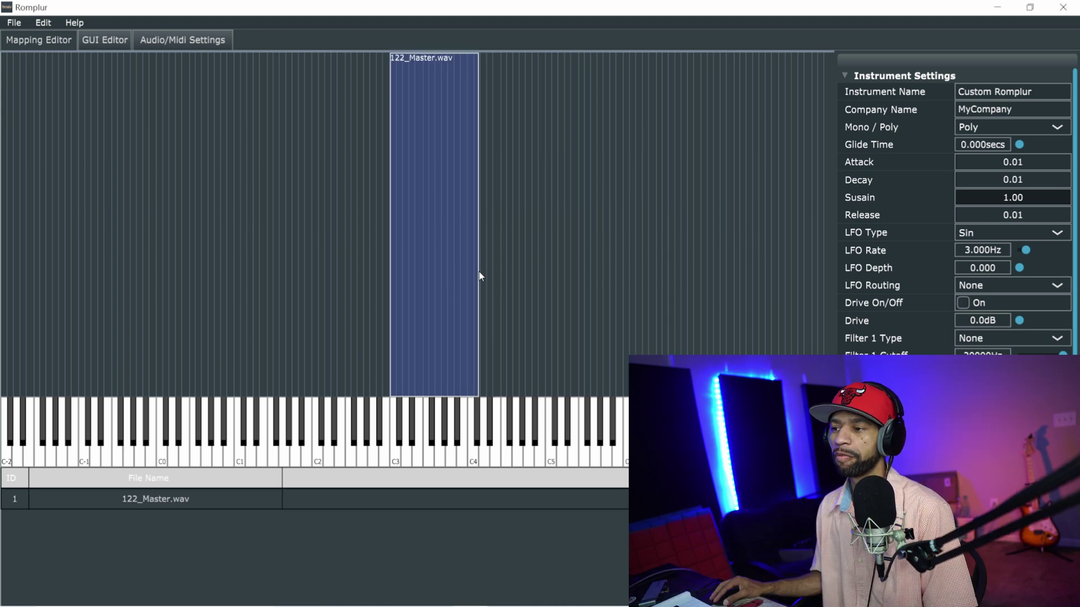
Step: Extend both ends of the 122_Master.wav zone so it covers almost the entire keyboard, from near C-2 up to the highest key
{"action": "left_click_drag", "start_coordinate": [475, 268], "coordinate": [489, 245]}
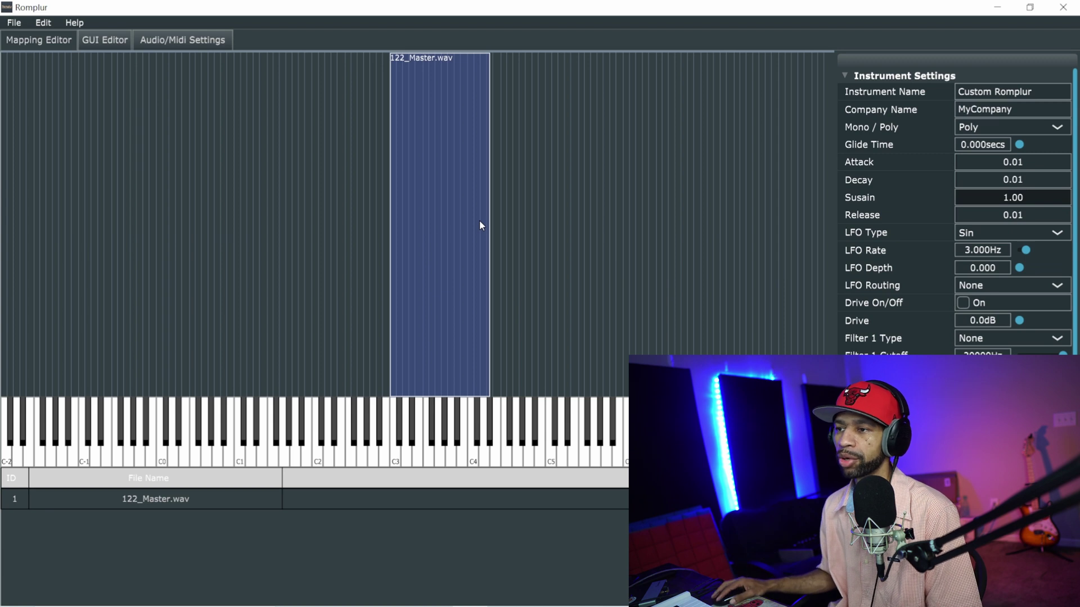
{"action": "left_click_drag", "start_coordinate": [388, 212], "coordinate": [20, 282]}
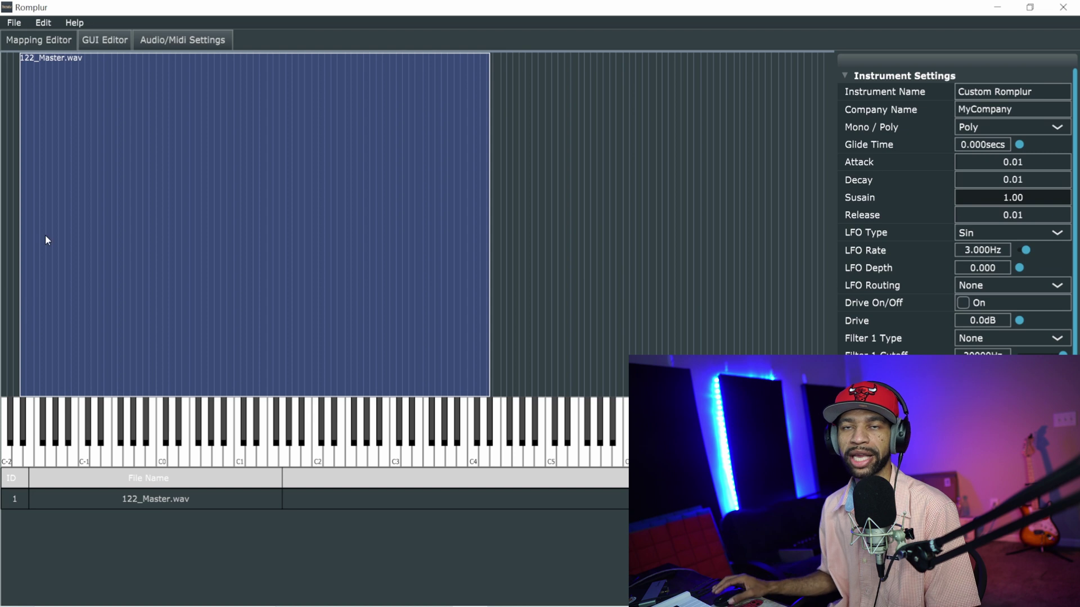
{"action": "left_click_drag", "start_coordinate": [488, 258], "coordinate": [831, 241]}
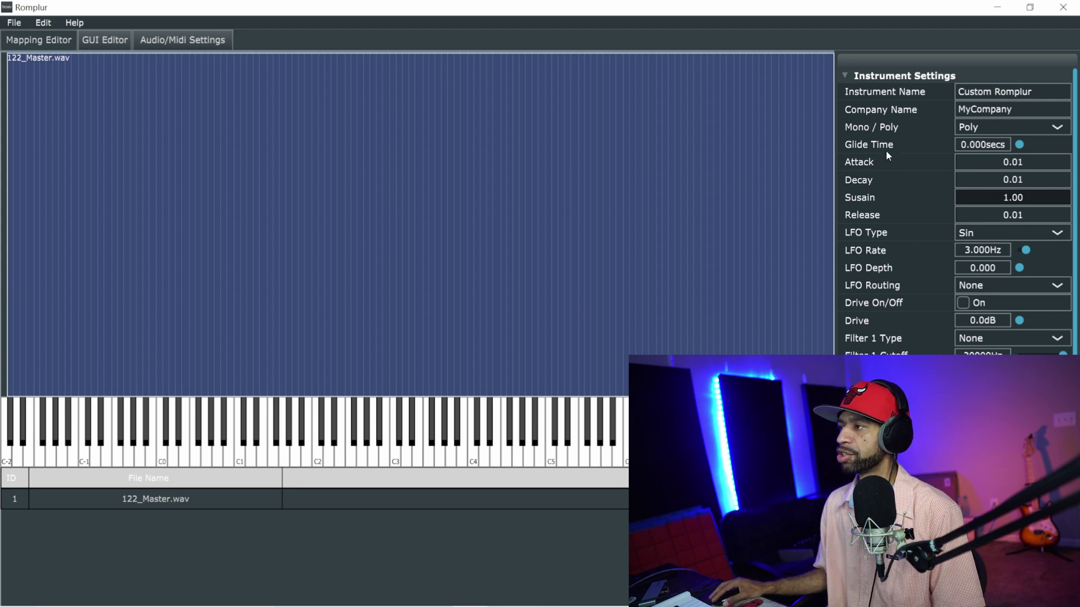
Step: Rename the instrument to Sumn and check the Mono / Poly choices
{"action": "left_click", "coordinate": [1024, 92]}
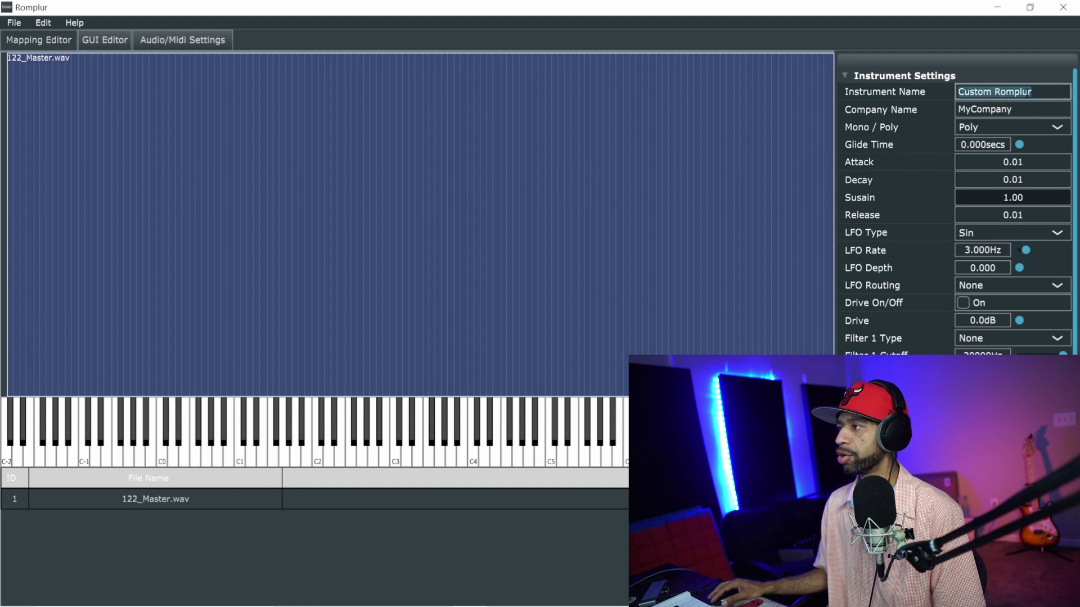
{"action": "key", "text": "BackSpace"}
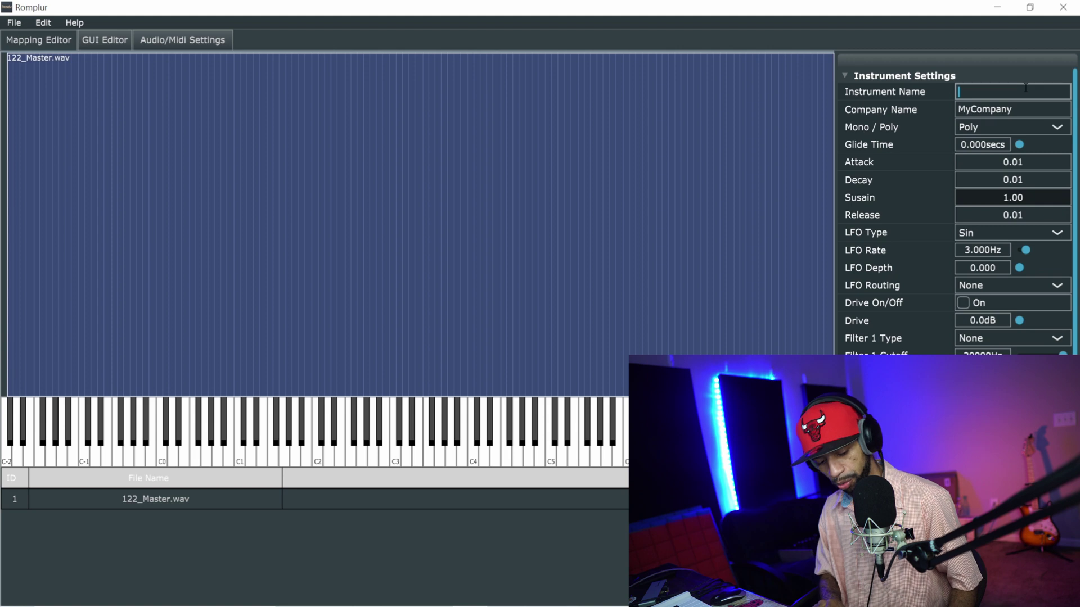
{"action": "type", "text": "Sumn"}
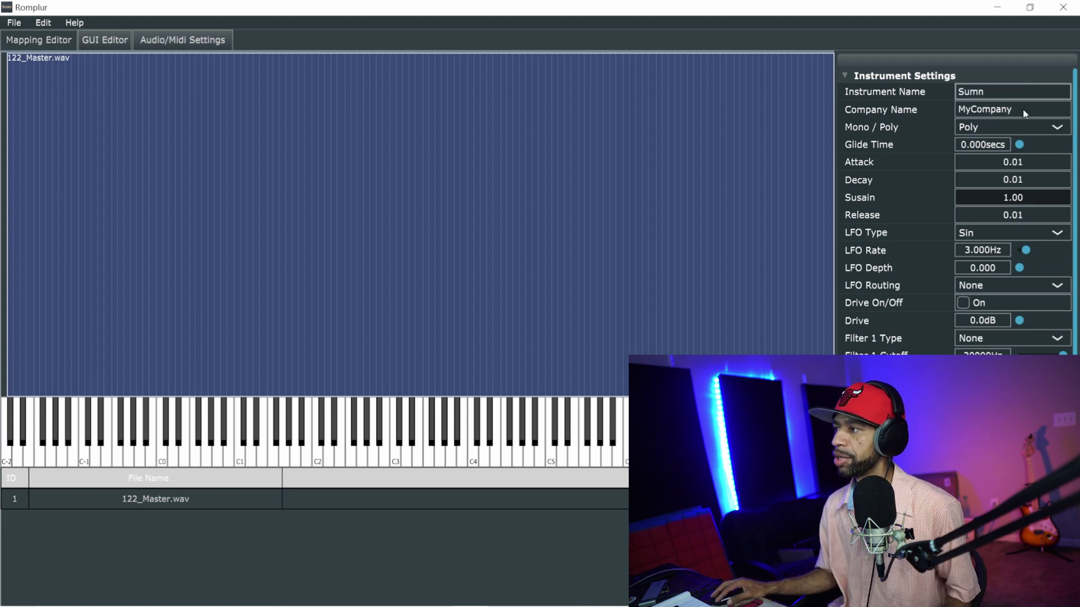
{"action": "left_click", "coordinate": [1060, 129]}
{"action": "left_click", "coordinate": [1061, 129]}
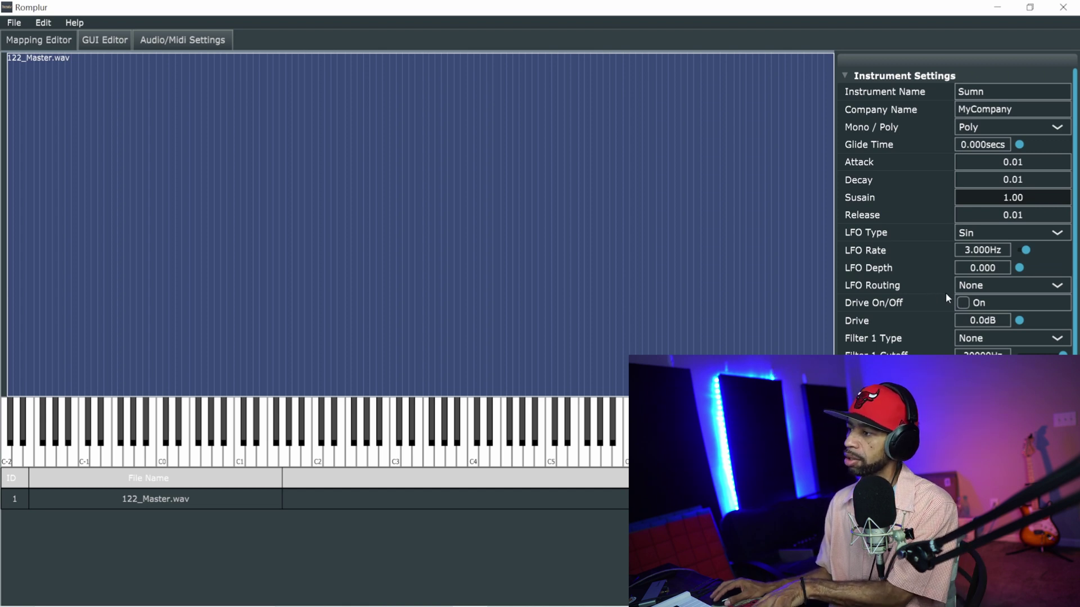
Step: Enable Drive, try higher amounts such as 5.0 dB and 11.6 dB, and set it to 1.5 dB
{"action": "left_click", "coordinate": [965, 304]}
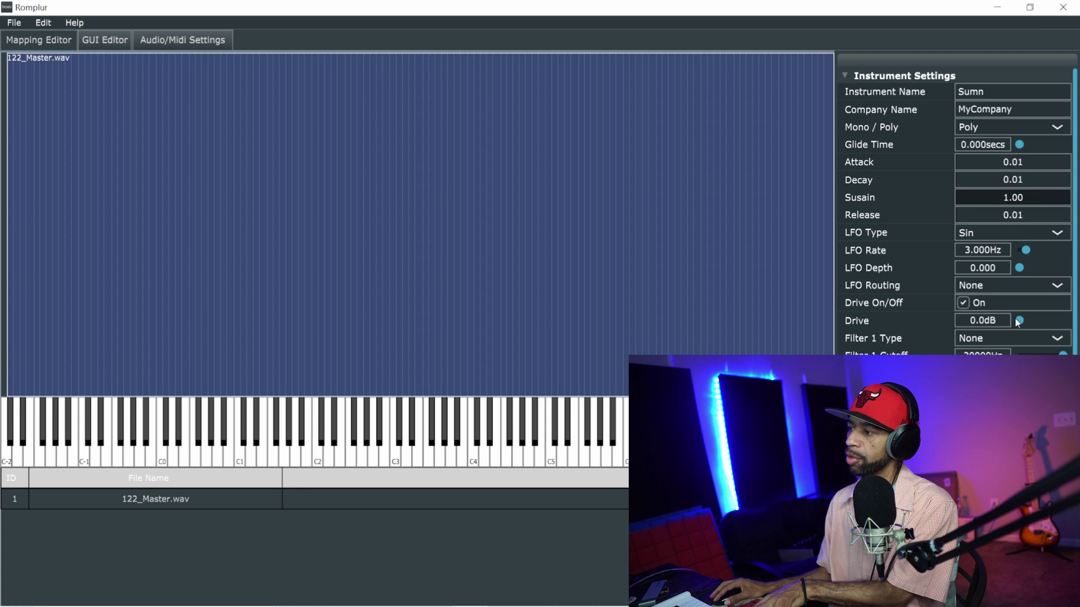
{"action": "left_click_drag", "start_coordinate": [1017, 322], "coordinate": [1029, 322]}
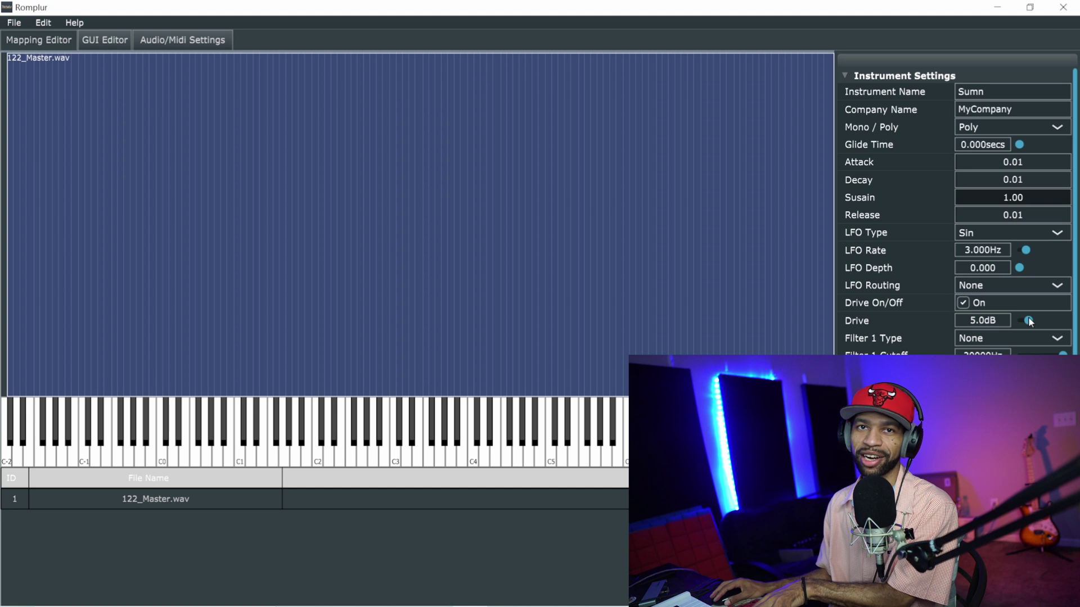
{"action": "left_click_drag", "start_coordinate": [1030, 323], "coordinate": [1042, 320]}
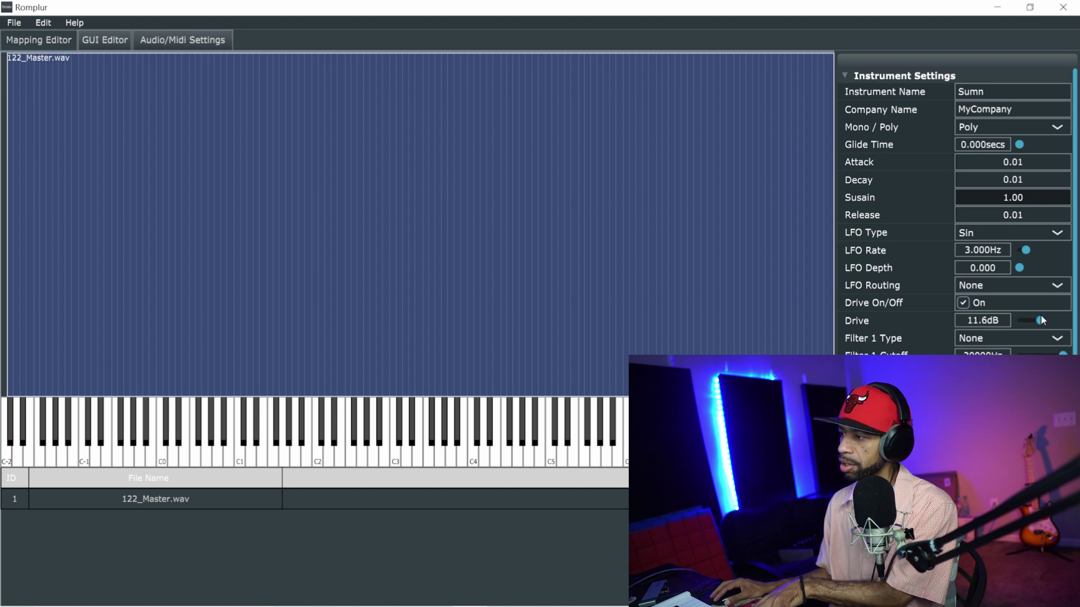
{"action": "left_click_drag", "start_coordinate": [1041, 320], "coordinate": [1022, 323]}
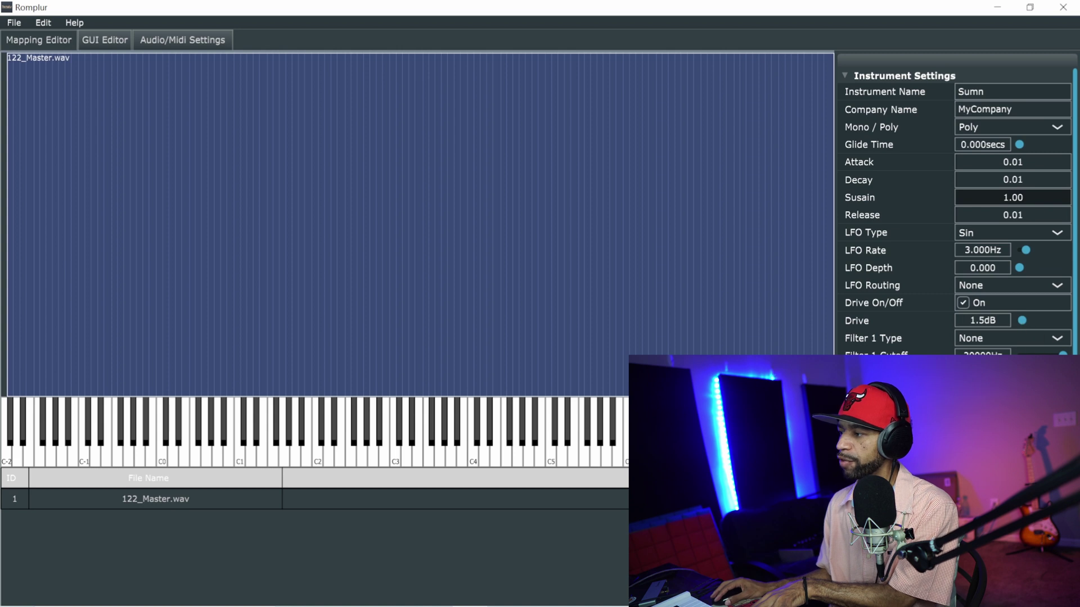
Step: Set Filter 1 Type to LowPass, sweep its cutoff down, and return the cutoff to 20000 Hz
{"action": "left_click", "coordinate": [1054, 339]}
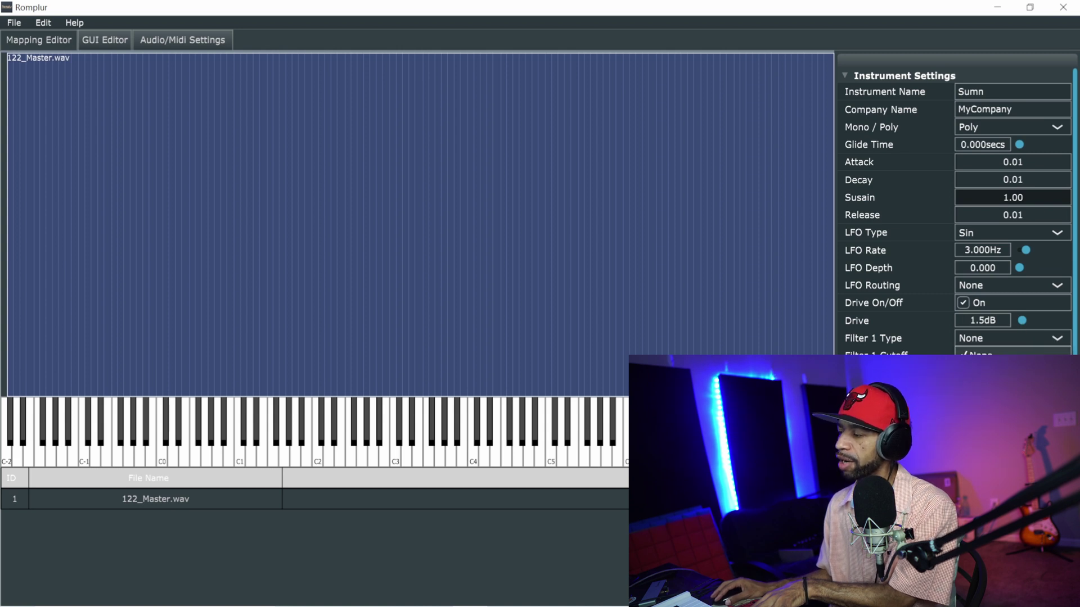
{"action": "left_click", "coordinate": [990, 371]}
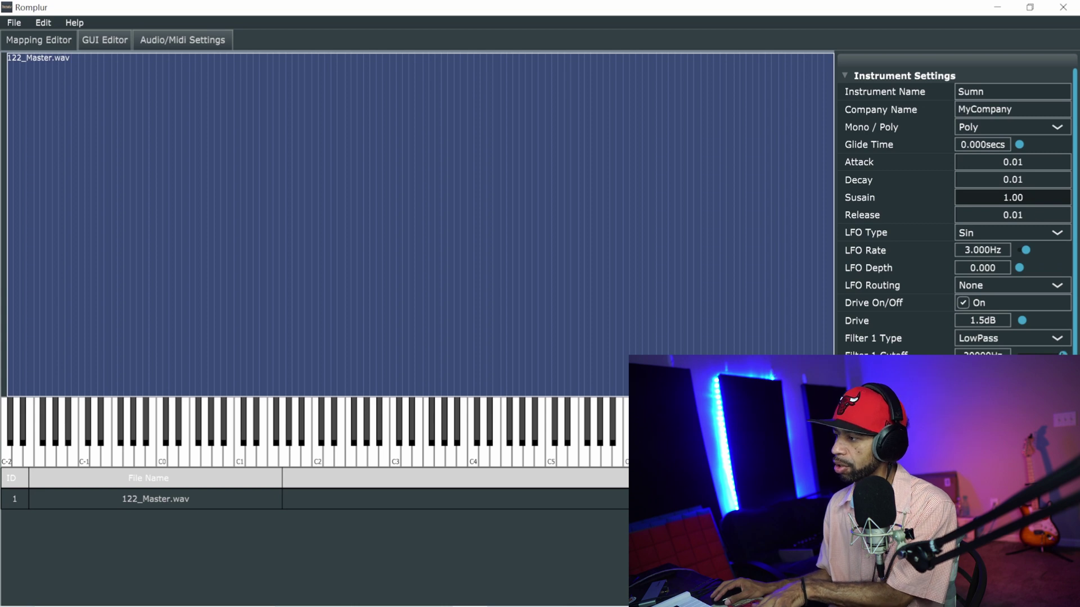
{"action": "left_click_drag", "start_coordinate": [1062, 355], "coordinate": [1043, 355]}
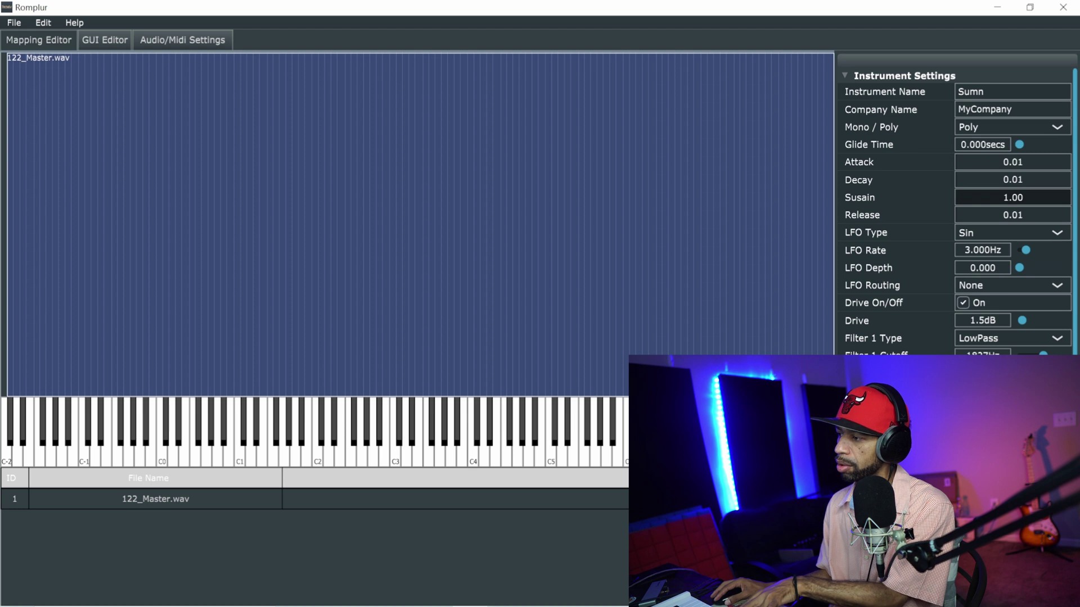
{"action": "left_click_drag", "start_coordinate": [1043, 356], "coordinate": [1062, 355]}
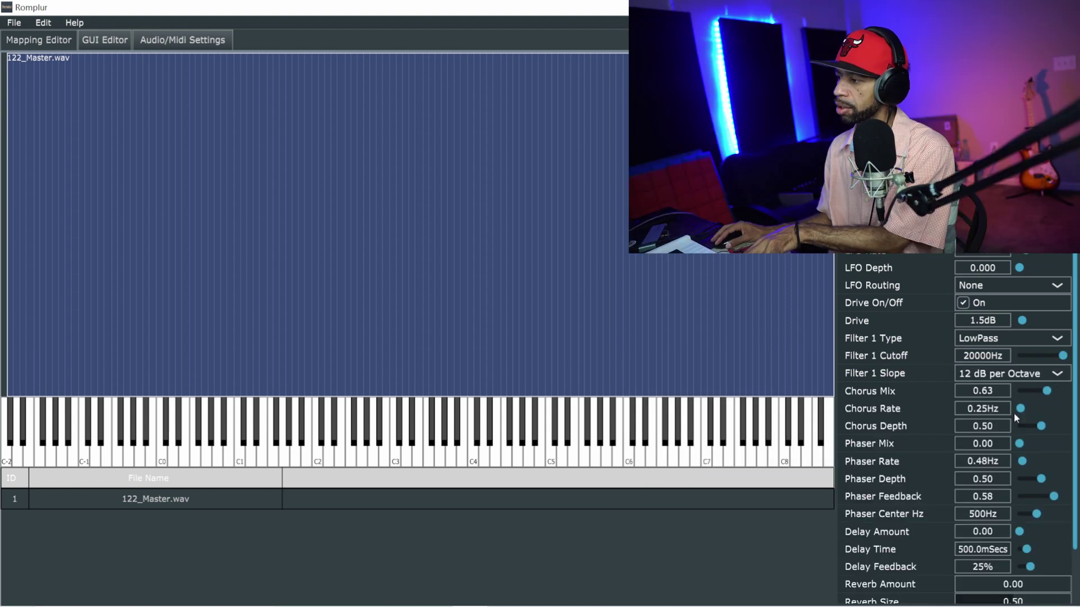
Step: Try a faster Chorus Rate, set it to 0.10 Hz, and reduce the Chorus Mix to 0.00
{"action": "left_click_drag", "start_coordinate": [1020, 409], "coordinate": [1041, 404]}
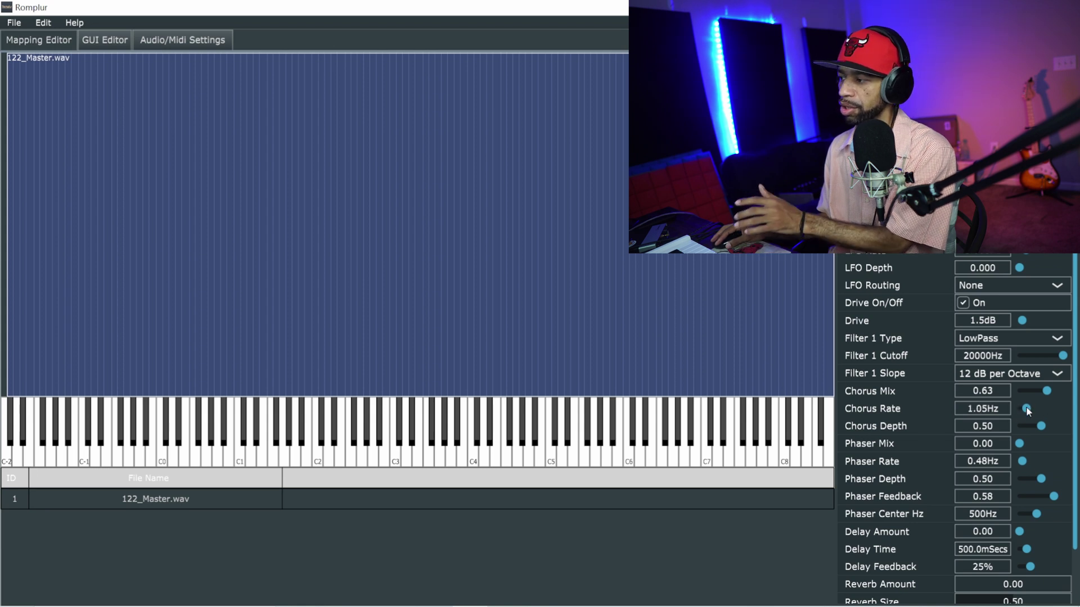
{"action": "left_click_drag", "start_coordinate": [1027, 409], "coordinate": [1019, 409]}
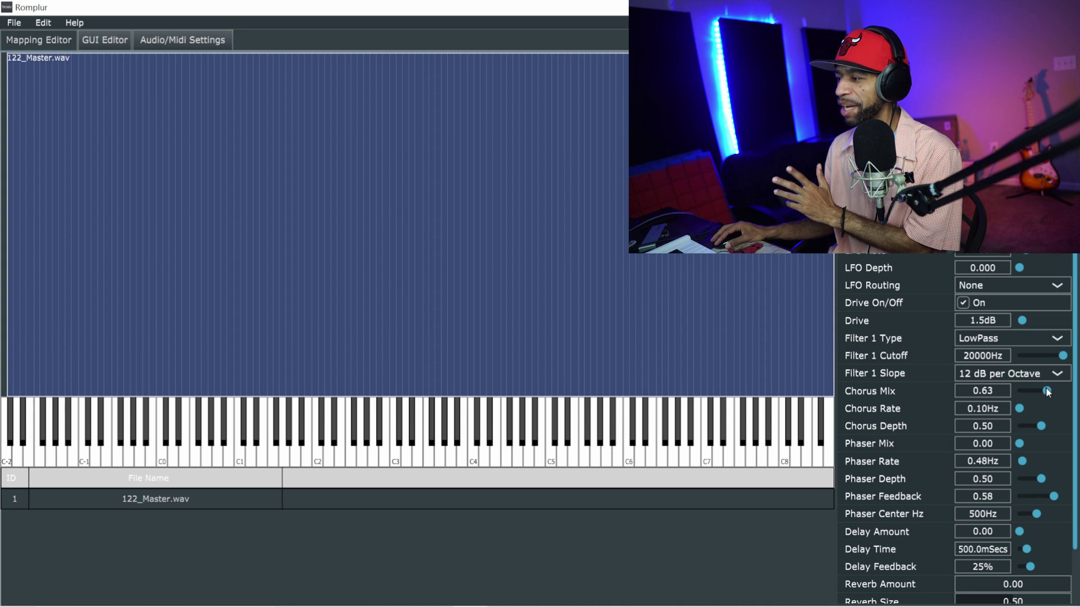
{"action": "left_click_drag", "start_coordinate": [1045, 391], "coordinate": [1015, 397]}
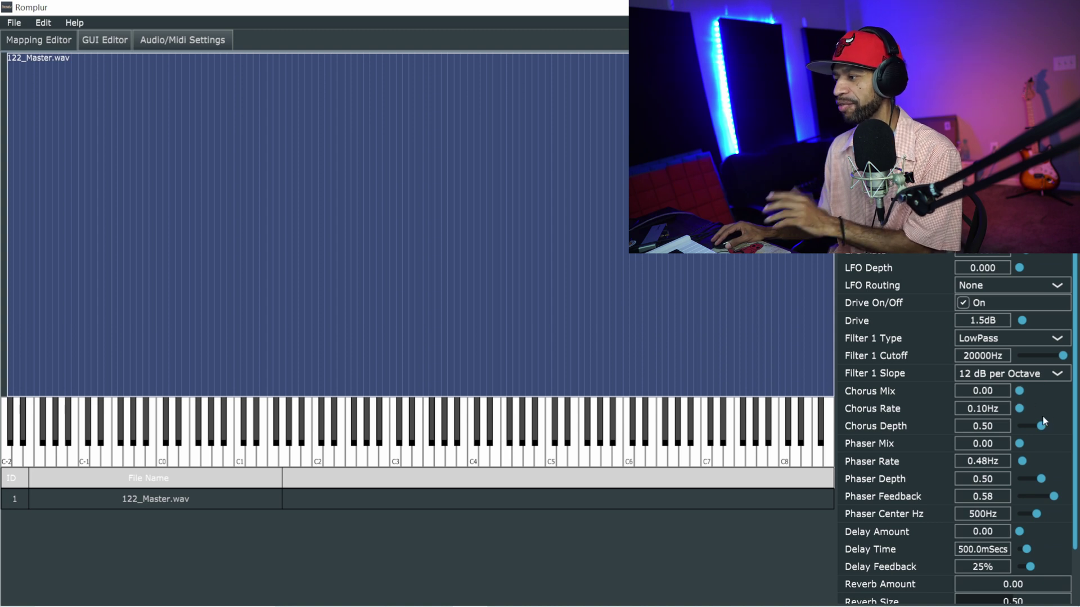
Step: Raise the Phaser Mix to 0.90 in the instrument settings
{"action": "scroll", "coordinate": [908, 442], "scroll_direction": "down", "scroll_amount": 1}
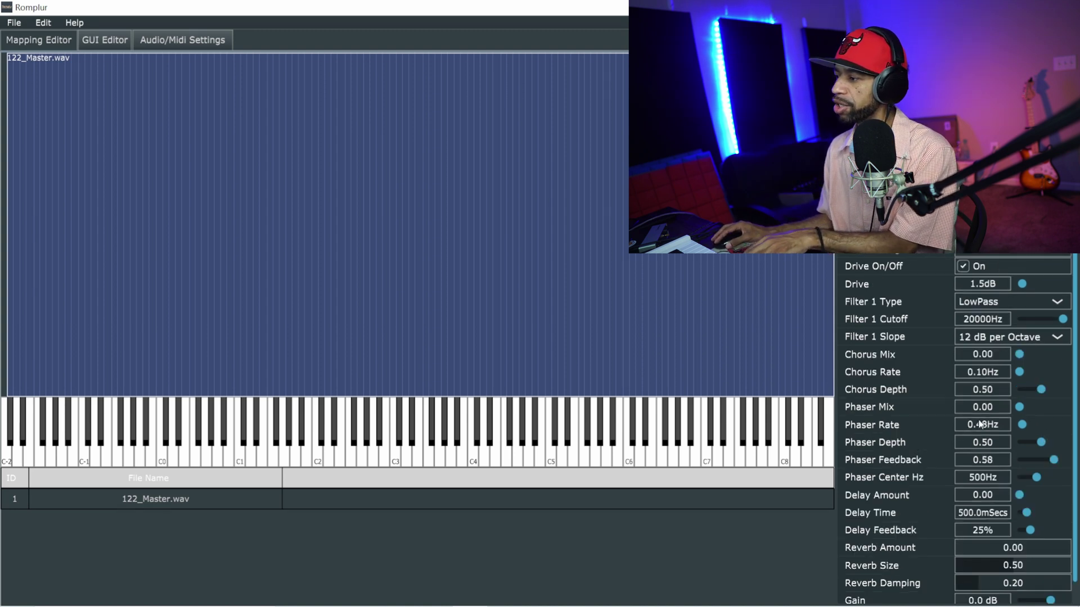
{"action": "left_click_drag", "start_coordinate": [1018, 407], "coordinate": [1060, 409]}
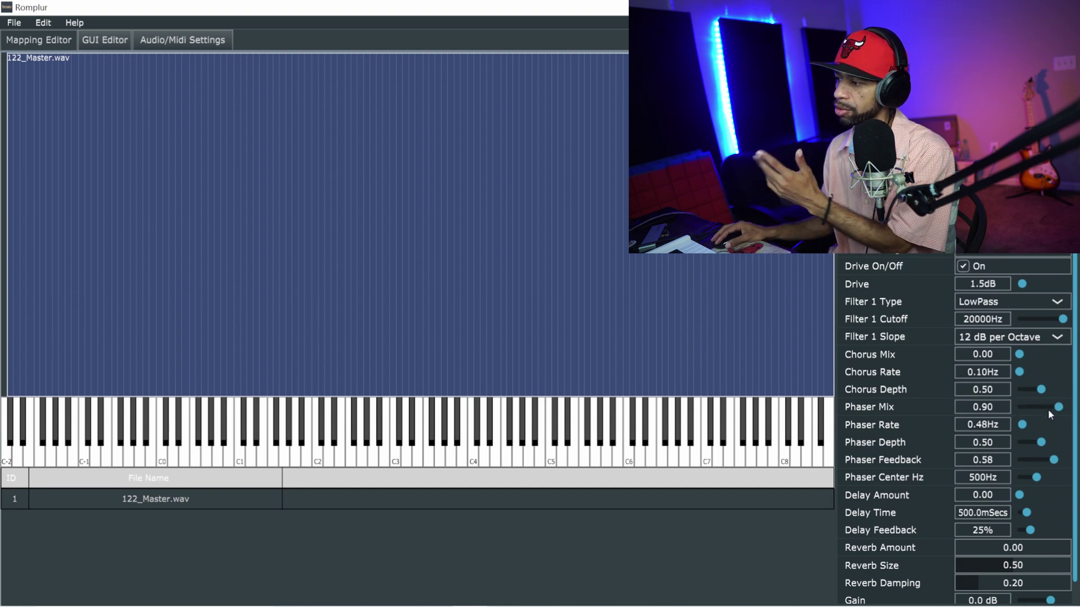
Step: Set the Phaser Mix to 0.00, try a Delay Amount of 0.87 with Delay Feedback at 10%, and return the Delay Amount to 0.00
{"action": "left_click_drag", "start_coordinate": [1058, 406], "coordinate": [1014, 414]}
{"action": "scroll", "coordinate": [1006, 438], "scroll_direction": "down", "scroll_amount": 1}
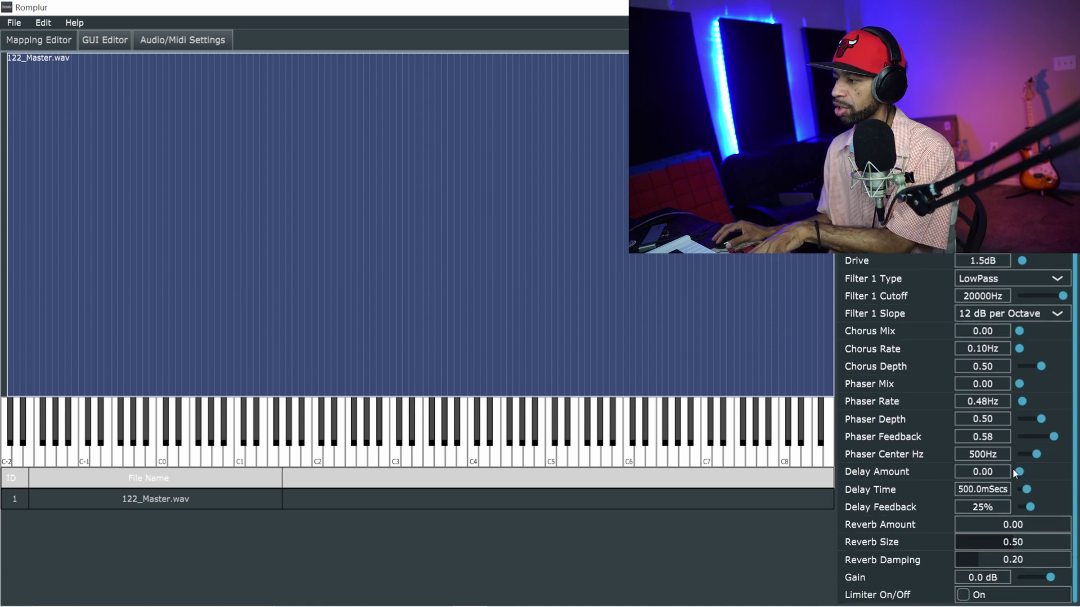
{"action": "left_click_drag", "start_coordinate": [1019, 472], "coordinate": [1068, 478]}
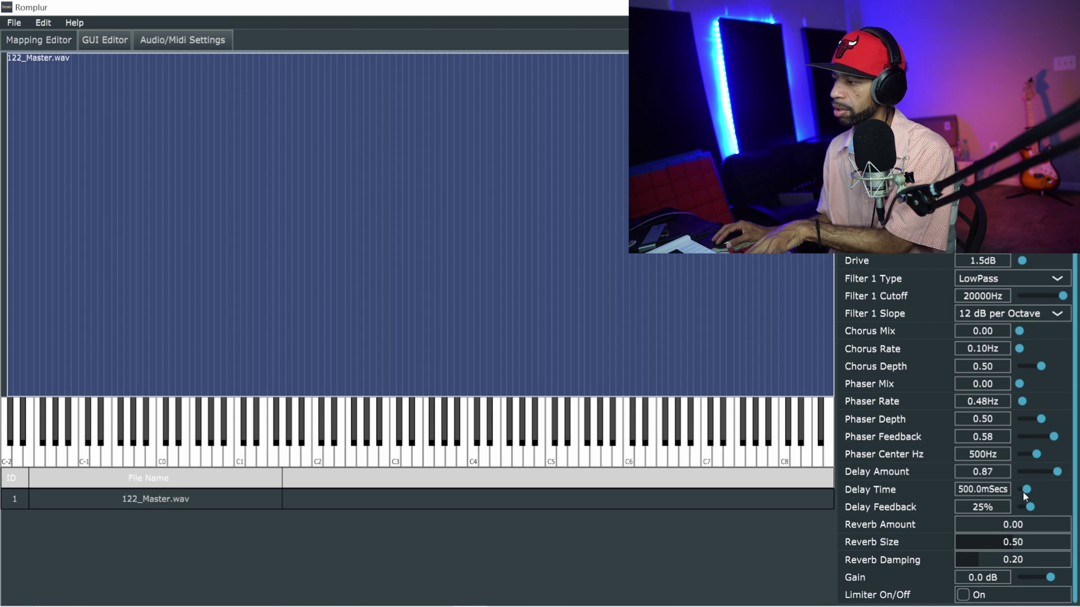
{"action": "left_click_drag", "start_coordinate": [1030, 507], "coordinate": [1026, 505]}
{"action": "left_click_drag", "start_coordinate": [1057, 473], "coordinate": [999, 476]}
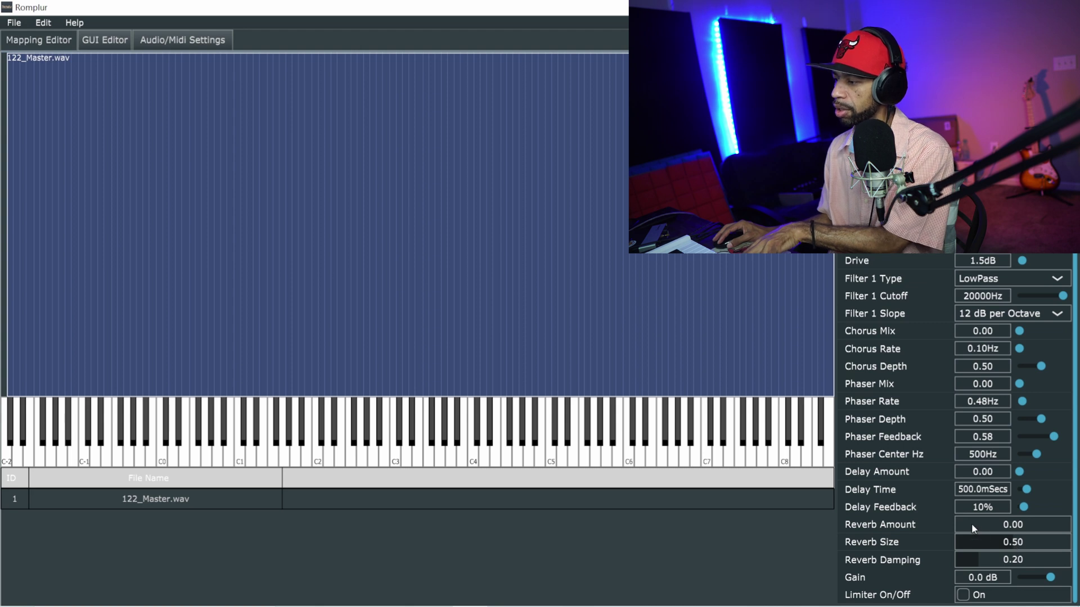
Step: Try a Reverb Amount of 0.73, set Reverb Damping to 0.29, and reduce the Reverb Amount to 0.02
{"action": "left_click_drag", "start_coordinate": [966, 525], "coordinate": [1039, 521]}
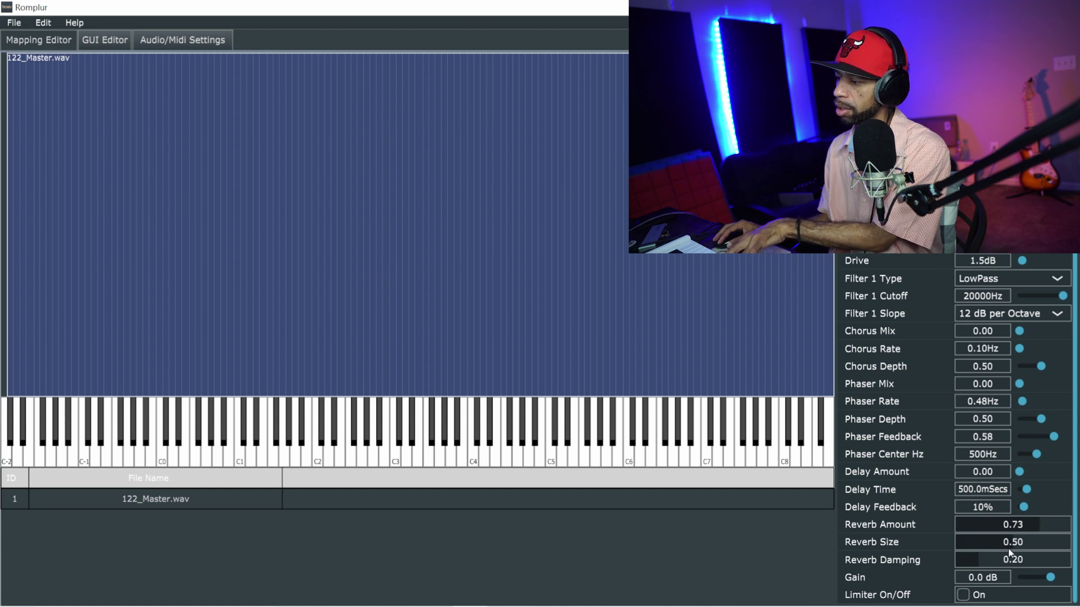
{"action": "left_click_drag", "start_coordinate": [973, 560], "coordinate": [981, 555]}
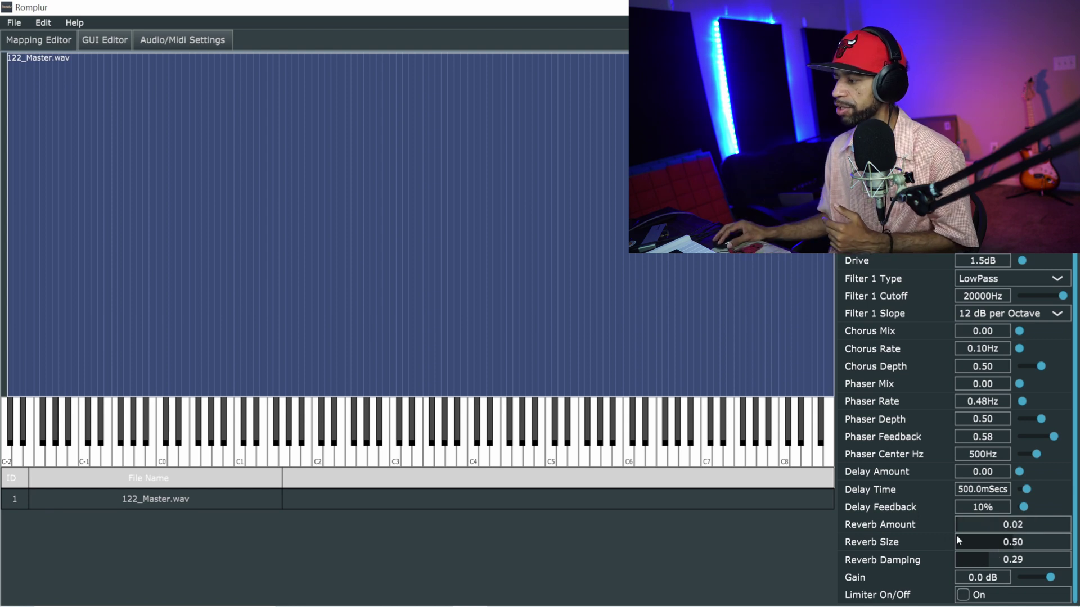
Step: Set the 122_Master.wav sample's Loop Start to about 77496 samples and its Loop Mode to Forward
{"action": "left_click", "coordinate": [181, 497]}
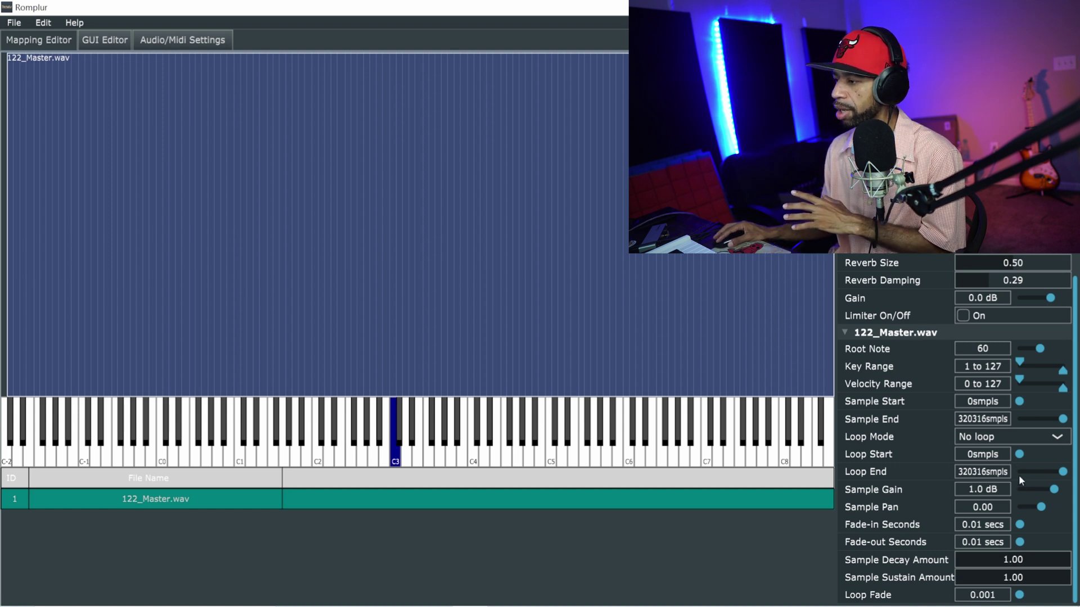
{"action": "left_click_drag", "start_coordinate": [1018, 458], "coordinate": [1029, 456]}
{"action": "left_click", "coordinate": [1058, 437]}
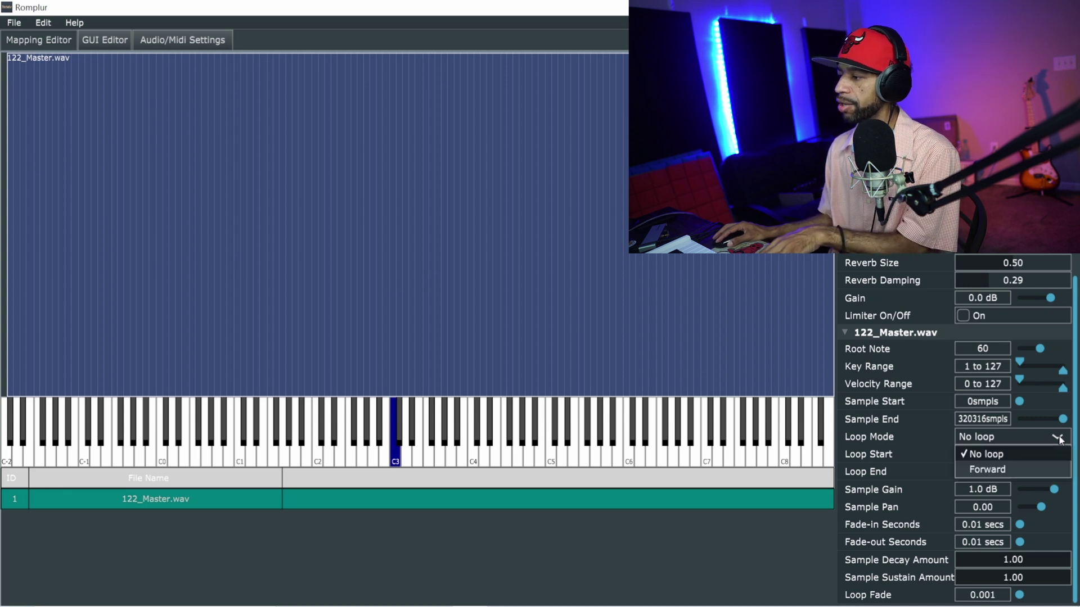
{"action": "left_click", "coordinate": [1038, 453]}
{"action": "left_click", "coordinate": [1037, 437]}
{"action": "left_click", "coordinate": [1023, 467]}
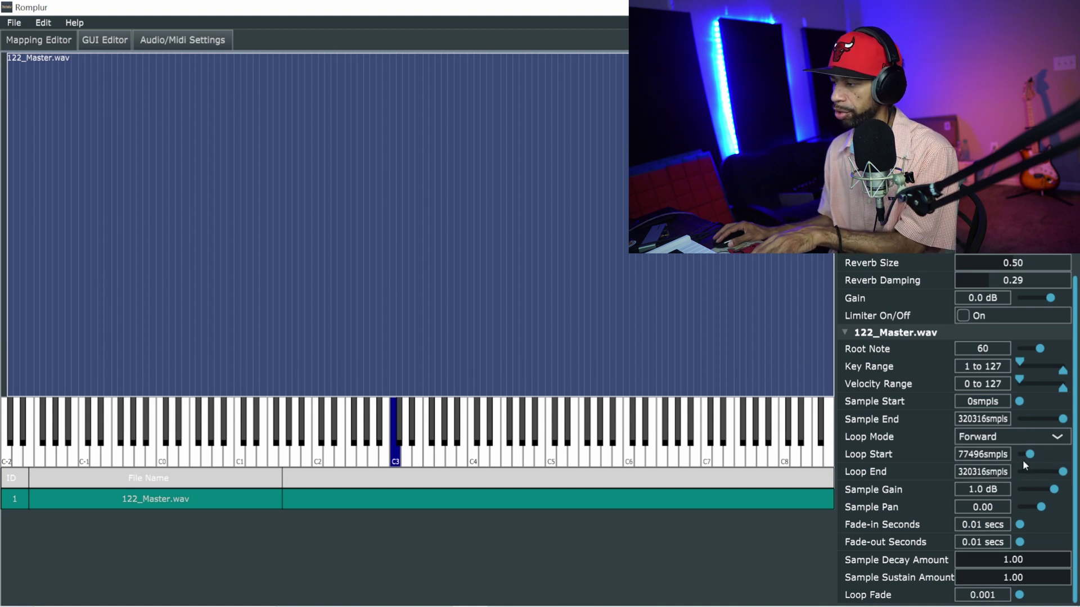